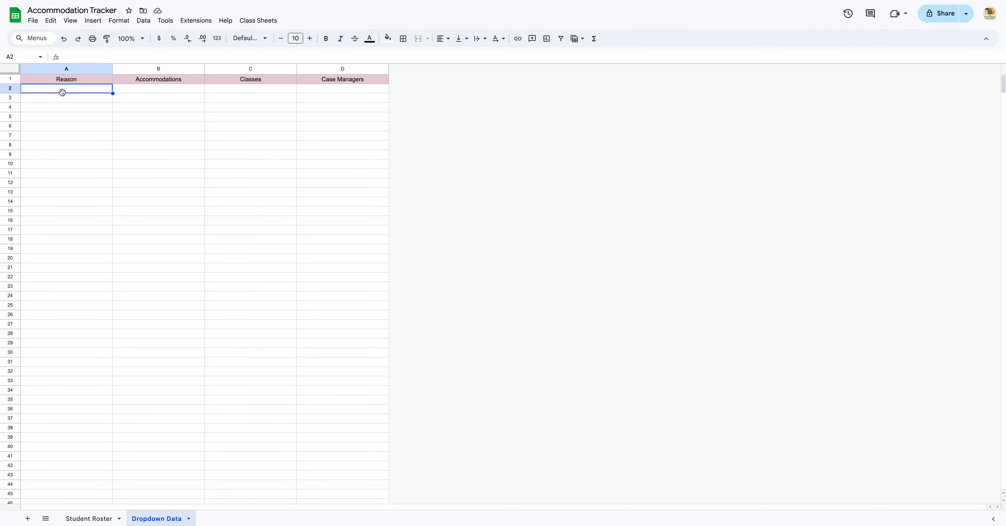
# Enter the Reason list IEP, 504 Plan and ML under the Reason header on the Dropdown Data sheet.
pyautogui.write('Iep')
pyautogui.press('Return')
pyautogui.press('Up')
pyautogui.write('IEP')
pyautogui.press('Return')
pyautogui.write('504 Plan')
pyautogui.press('Return')
pyautogui.write('ML')
pyautogui.press('Return')
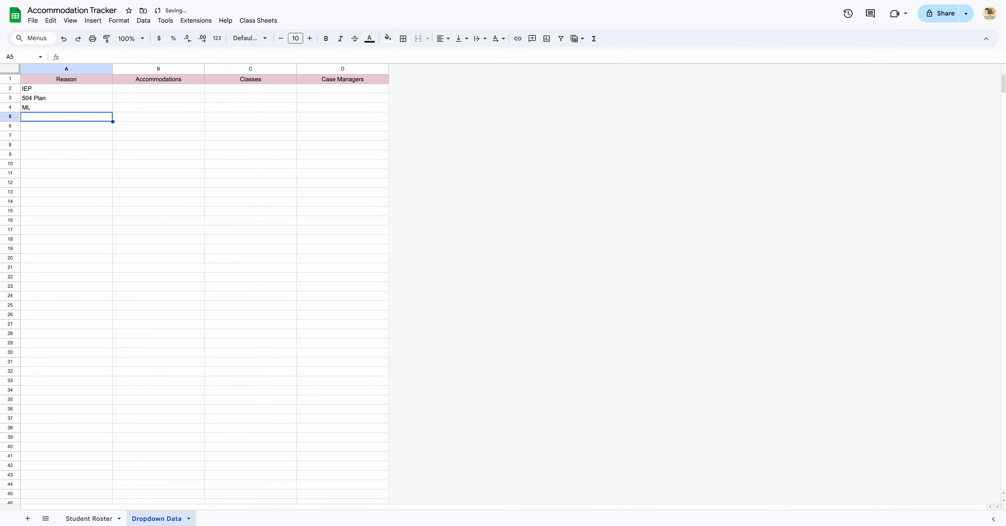
# Enter Provide Teacher Notes, Small Group and Extended Time under the Accommodations header.
pyautogui.click(160, 91)
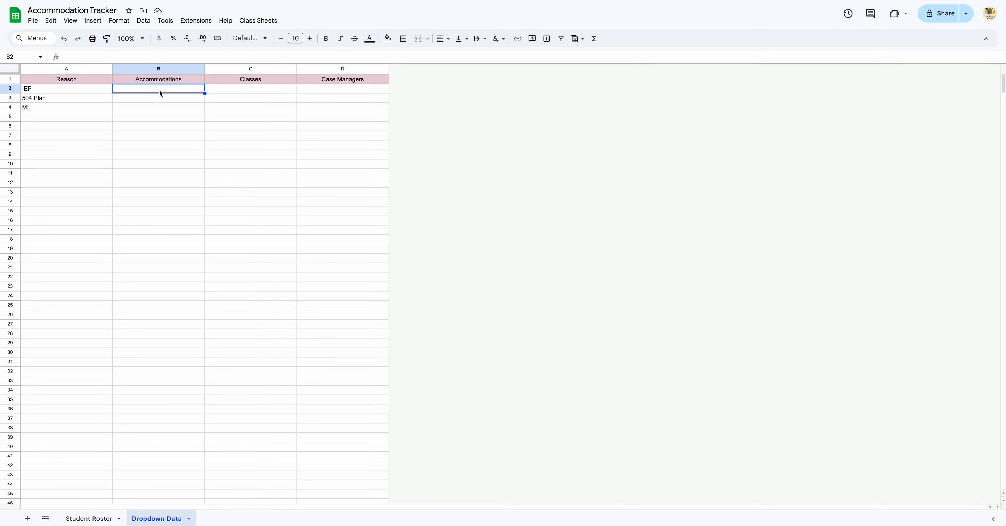
pyautogui.write('Provide ')
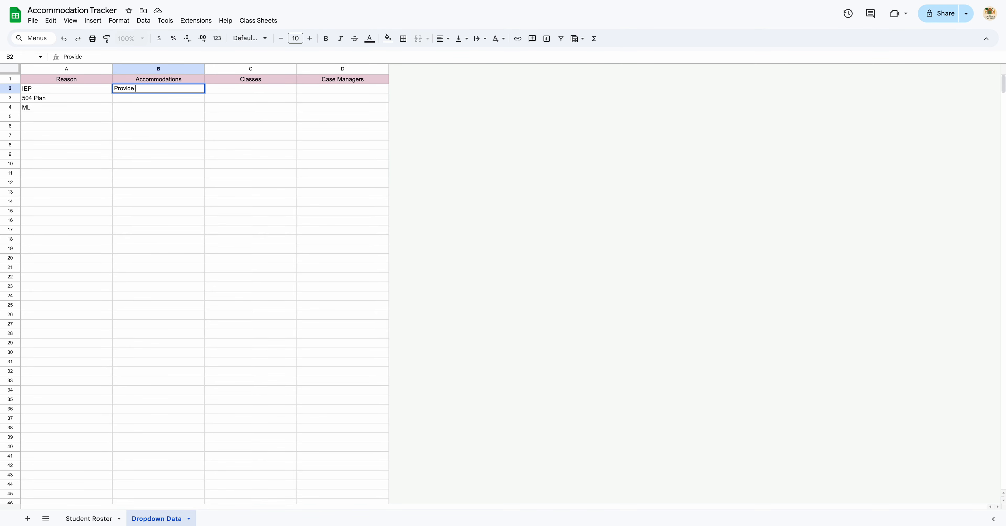
pyautogui.write('Teacher Notes')
pyautogui.press('Return')
pyautogui.write('Small Group')
pyautogui.press('Return')
pyautogui.write('Ext')
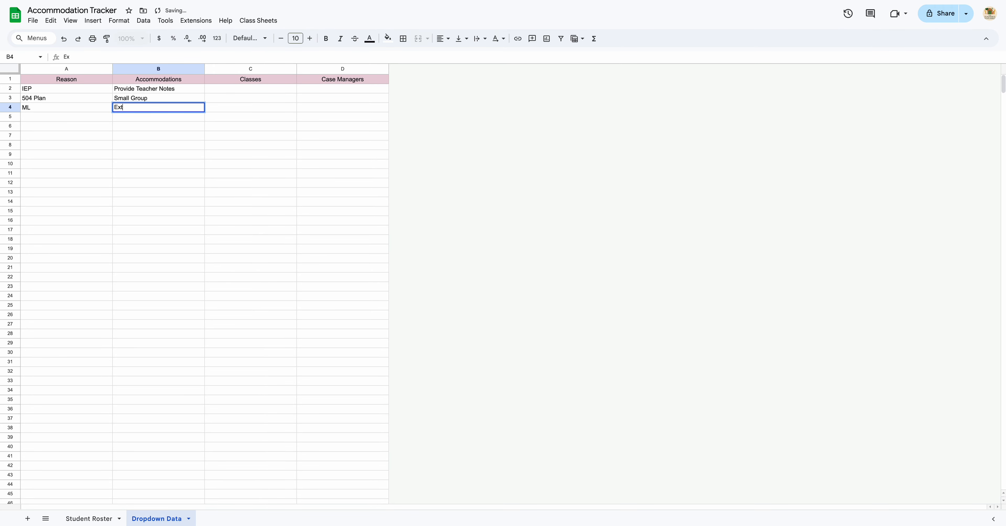
pyautogui.write('ended Time')
pyautogui.press('Return')
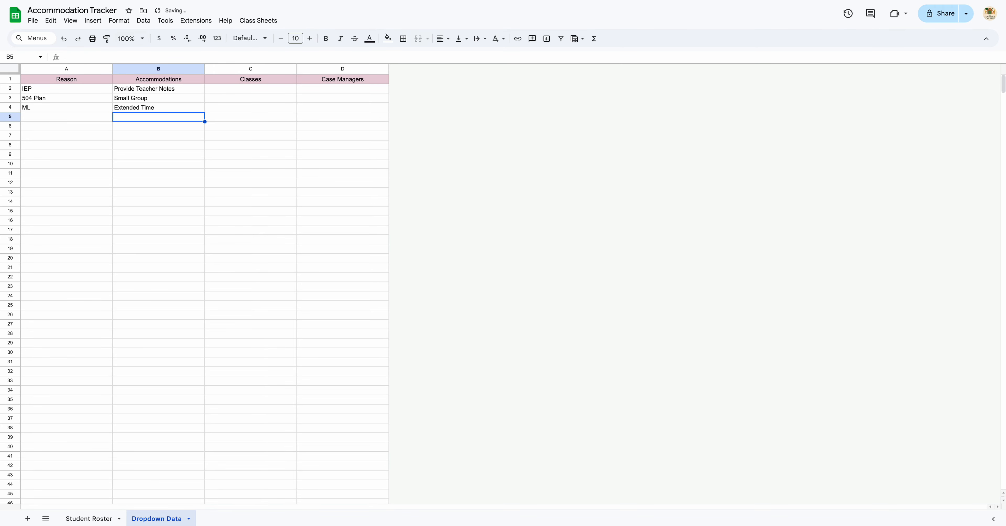
# Enter Period 1 through Period 5 under the Classes header.
pyautogui.click(241, 90)
pyautogui.write('Period 1')
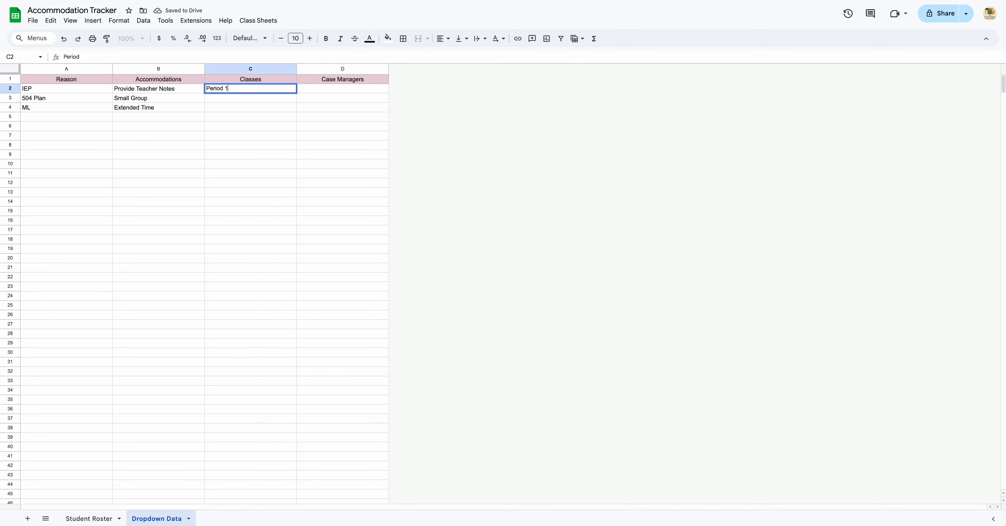
pyautogui.press('Return')
pyautogui.write('Period 2')
pyautogui.press('Return')
pyautogui.write('Period 3')
pyautogui.press('Return')
pyautogui.write('Period4')
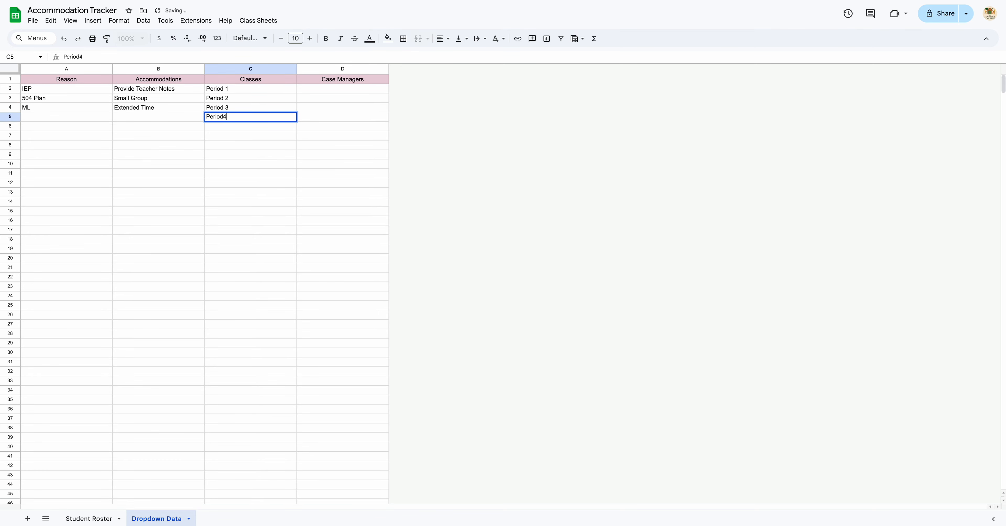
pyautogui.press('Return')
pyautogui.write('Period 5')
pyautogui.press('Return')
pyautogui.press('Up')
pyautogui.press('Up')
pyautogui.write('Period 4')
# Enter five case manager names under the Case Managers header.
pyautogui.click(346, 92)
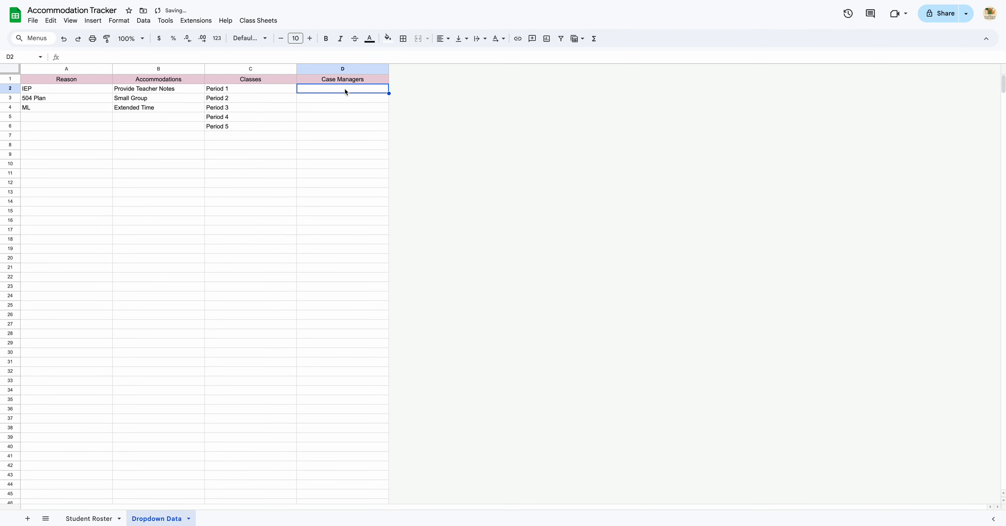
pyautogui.write('Mr')
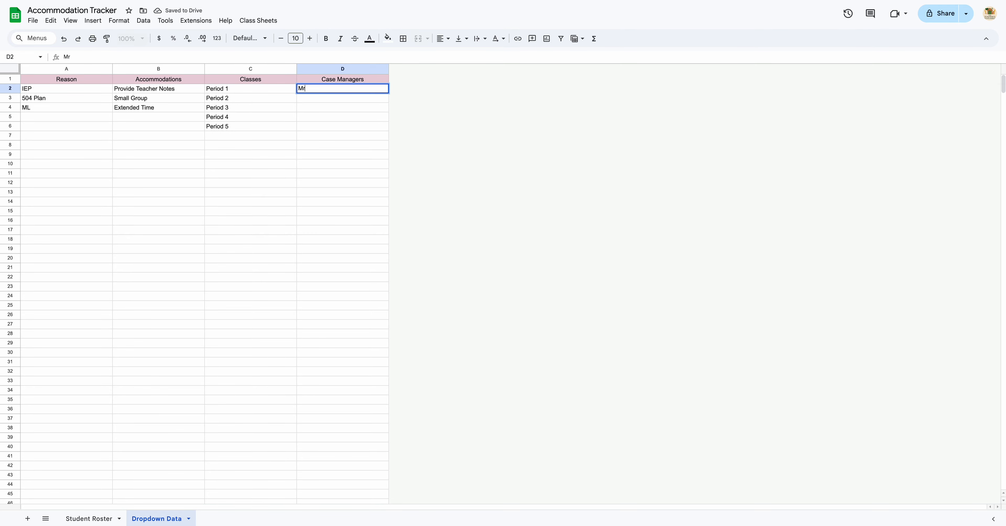
pyautogui.write('. Case')
pyautogui.press('Return')
pyautogui.write('Mr')
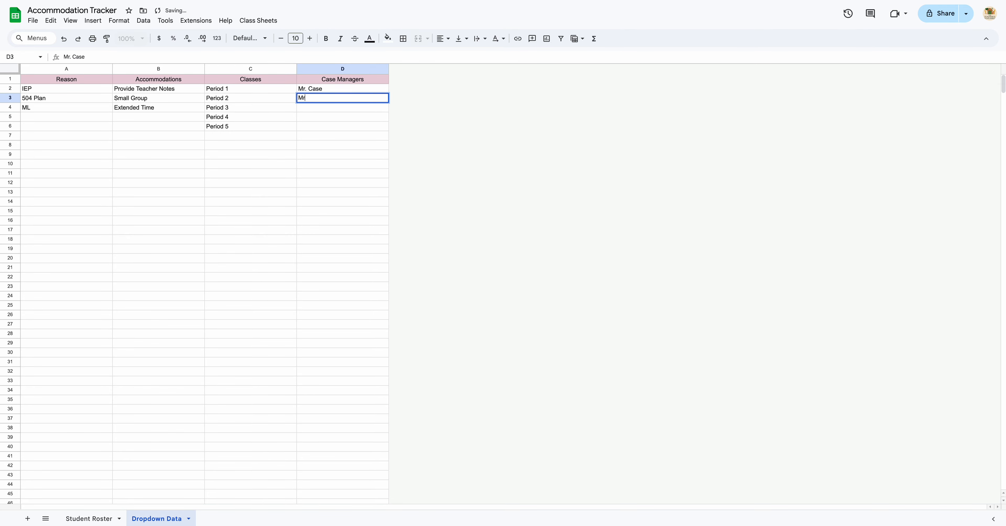
pyautogui.write('ss..;')
pyautogui.press('Return')
pyautogui.write('Mr. Case')
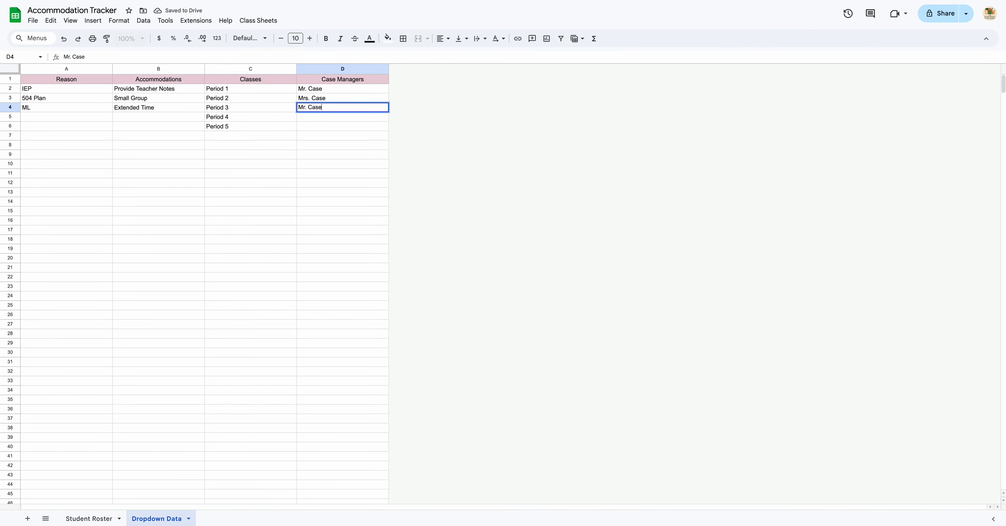
pyautogui.press('Up')
pyautogui.write('M')
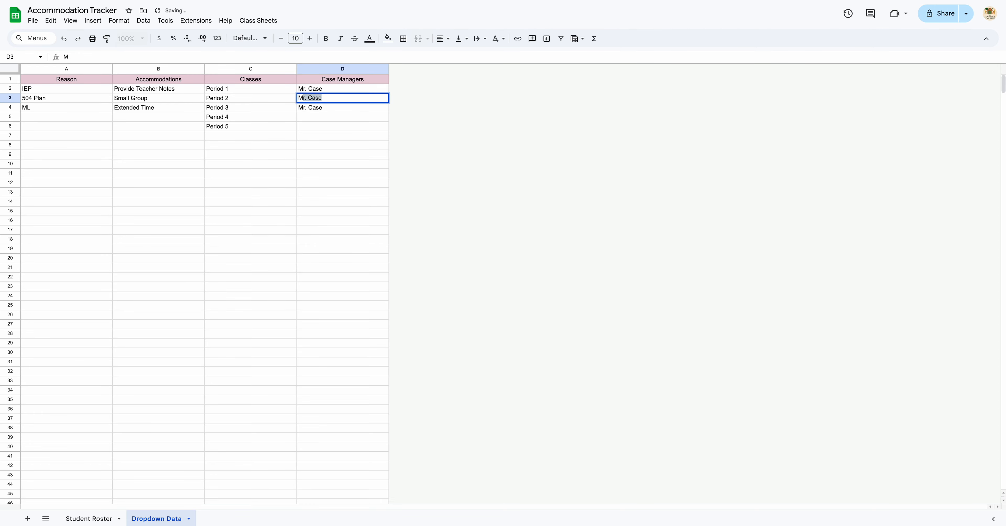
pyautogui.write('rs. Manage')
pyautogui.press('Return')
pyautogui.press('Return')
pyautogui.write('Mr. Case')
pyautogui.press('Return')
pyautogui.write('Mrs')
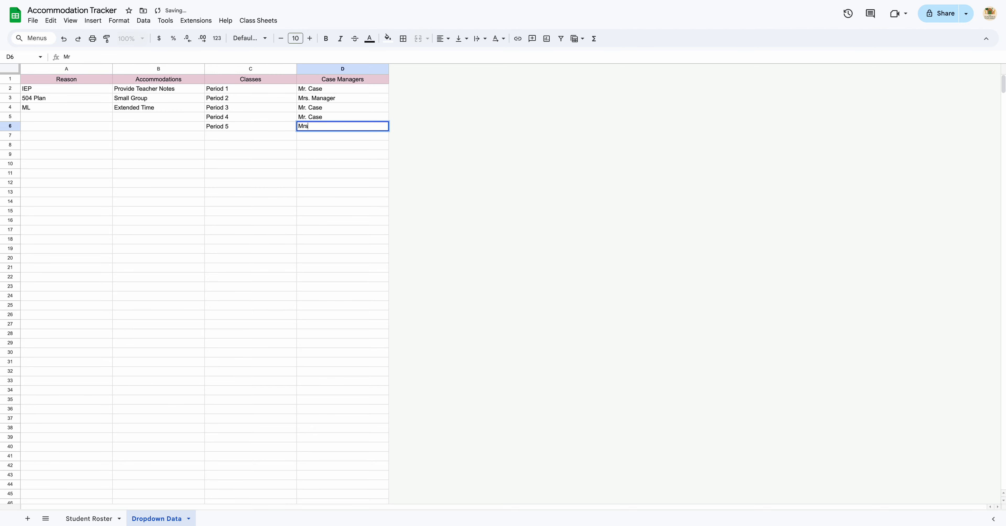
pyautogui.write('. Manager')
pyautogui.press('Return')
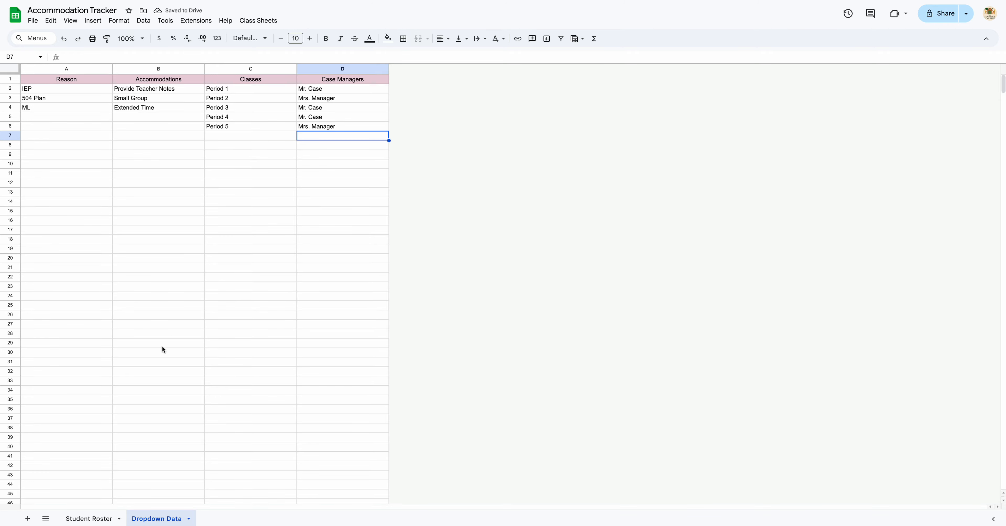
# On the Student Roster sheet, set the first student's Class to Period 1 and fill the series down to row 7.
pyautogui.click(89, 519)
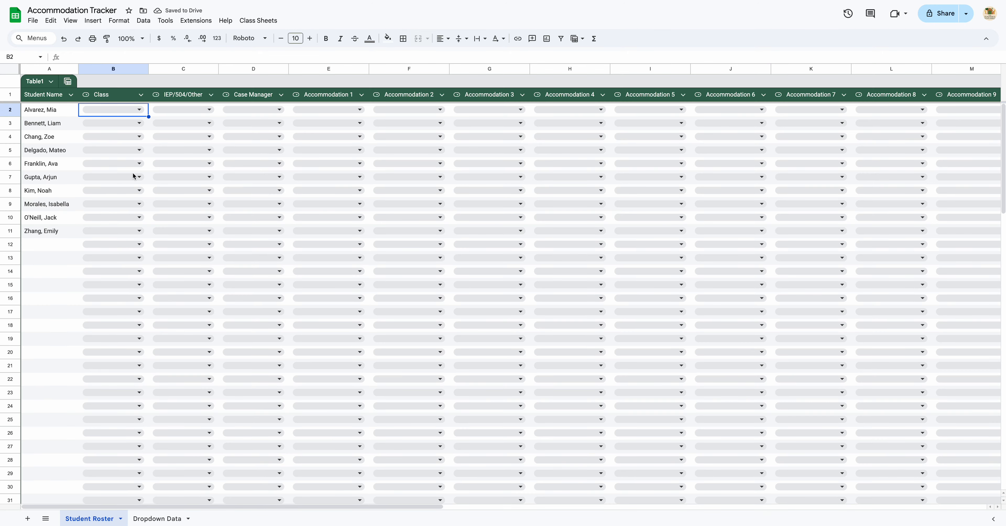
pyautogui.click(140, 110)
pyautogui.click(144, 123)
pyautogui.moveTo(147, 116); pyautogui.dragTo(149, 180)
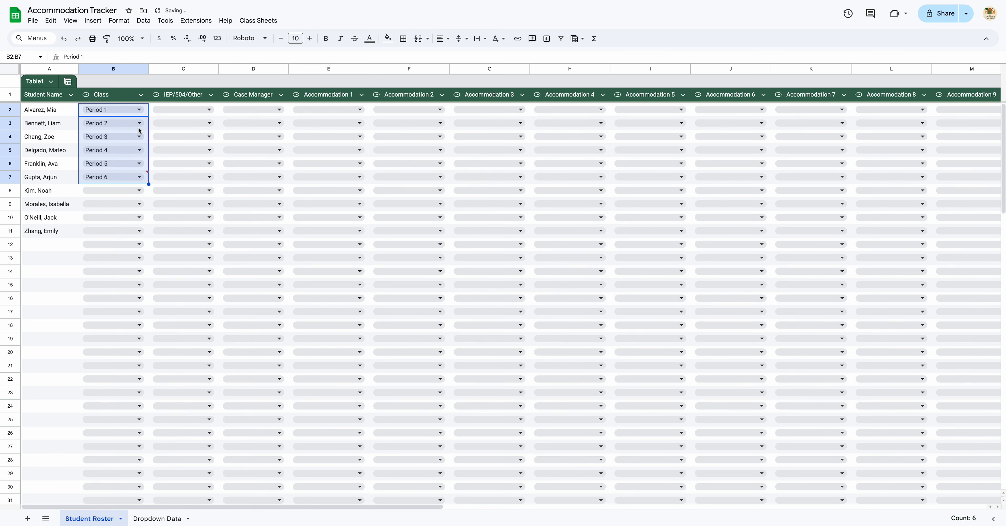
# Set the remaining students' classes to Period 1, Period 1, Period 2 and Period 4 from the dropdowns.
pyautogui.click(125, 192)
pyautogui.click(123, 206)
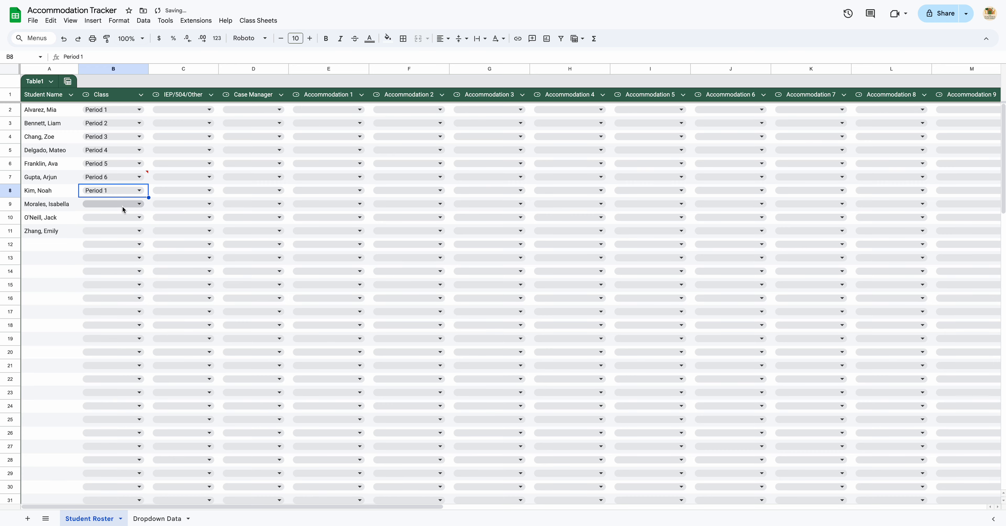
pyautogui.click(121, 204)
pyautogui.click(120, 225)
pyautogui.click(113, 218)
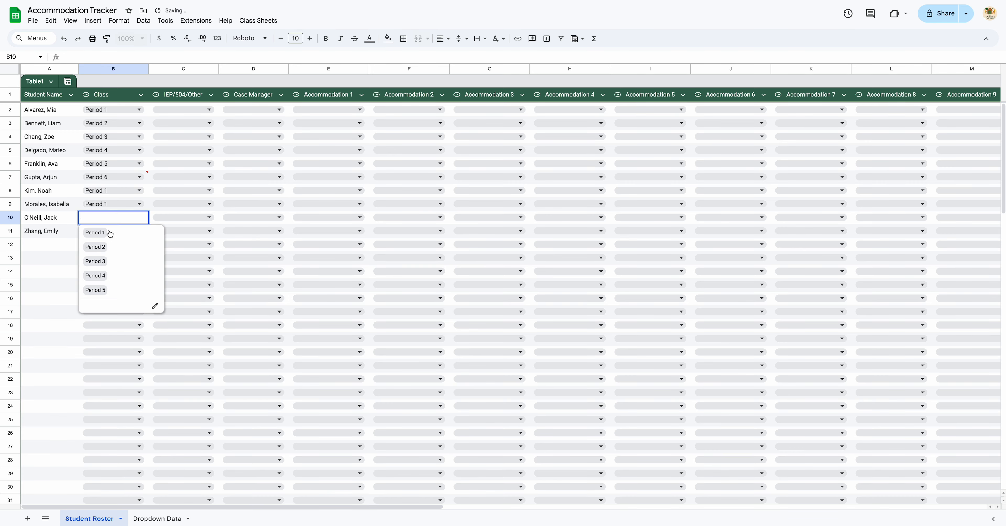
pyautogui.click(119, 248)
pyautogui.click(115, 233)
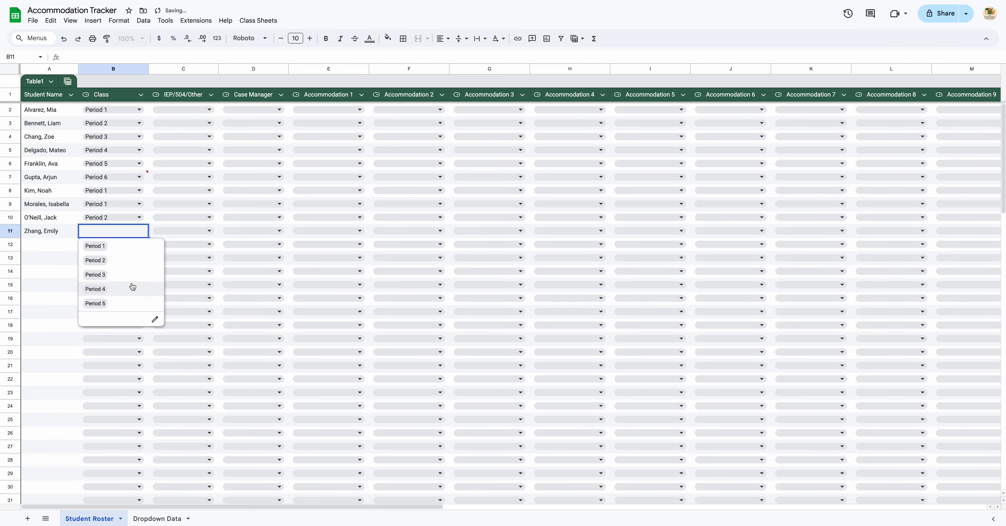
pyautogui.click(131, 288)
# Set IEP/504/Other to IEP for the first student and 504 Plan for the second, filling it down to row 5.
pyautogui.click(195, 109)
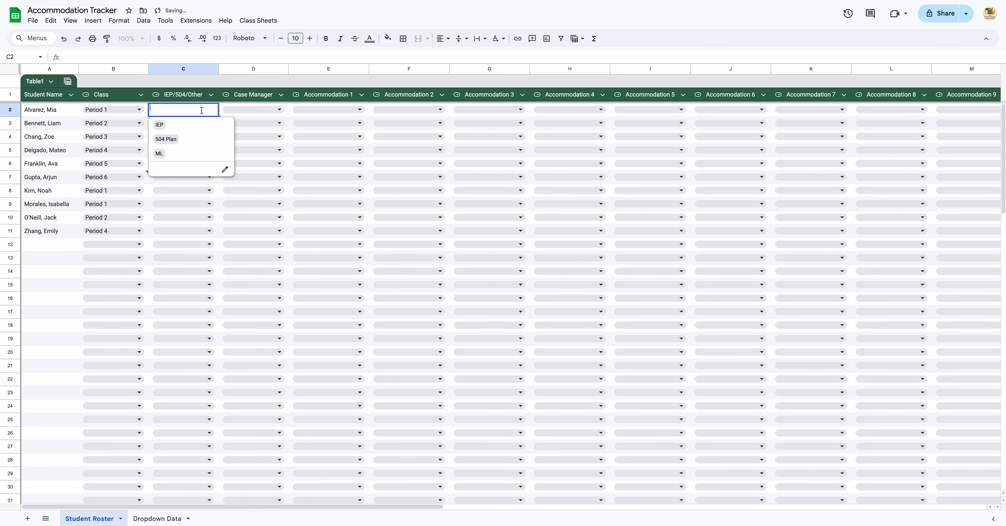
pyautogui.click(196, 126)
pyautogui.click(195, 126)
pyautogui.click(194, 151)
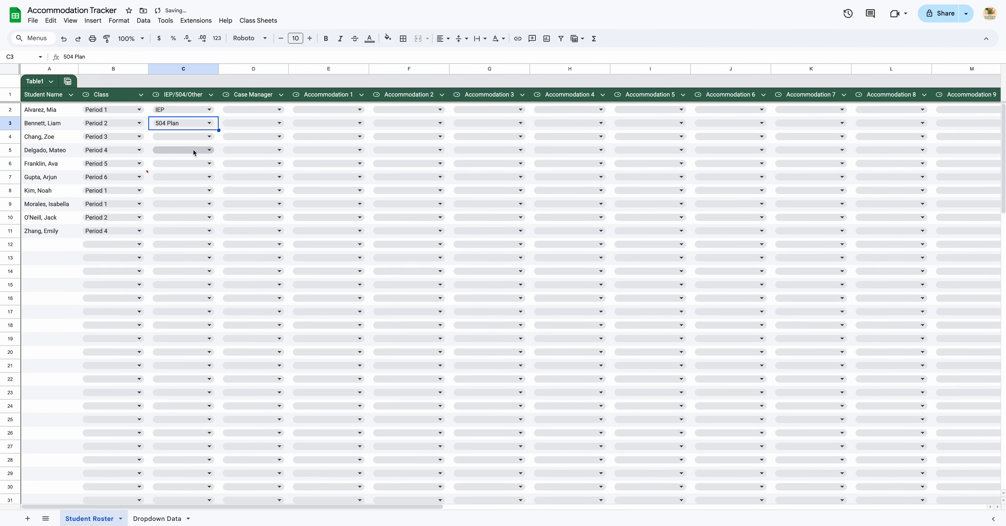
pyautogui.moveTo(217, 130); pyautogui.dragTo(217, 156)
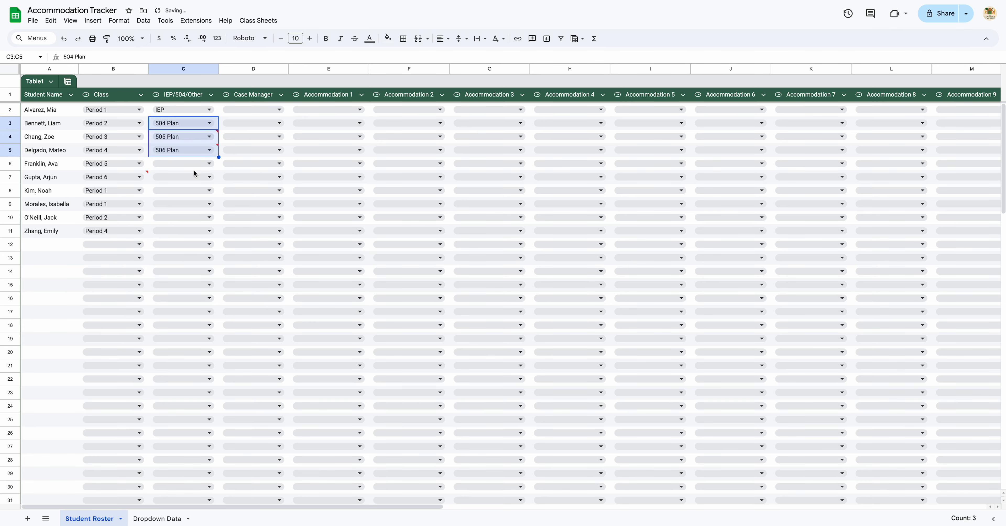
# Set IEP/504/Other for rows 6 to 11 to IEP, ML, ML, 504 Plan, IEP and 504 Plan.
pyautogui.click(194, 168)
pyautogui.click(189, 185)
pyautogui.click(185, 181)
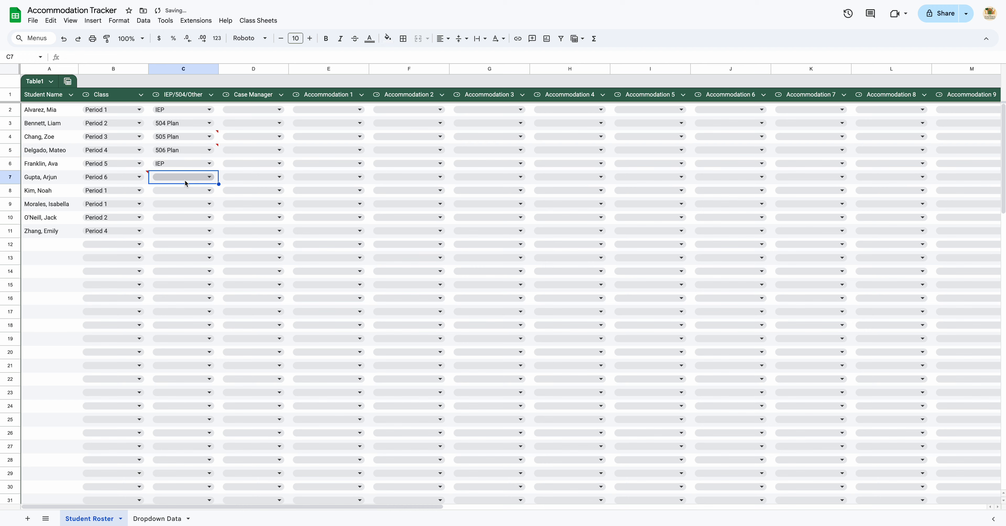
pyautogui.click(190, 180)
pyautogui.click(194, 218)
pyautogui.click(182, 195)
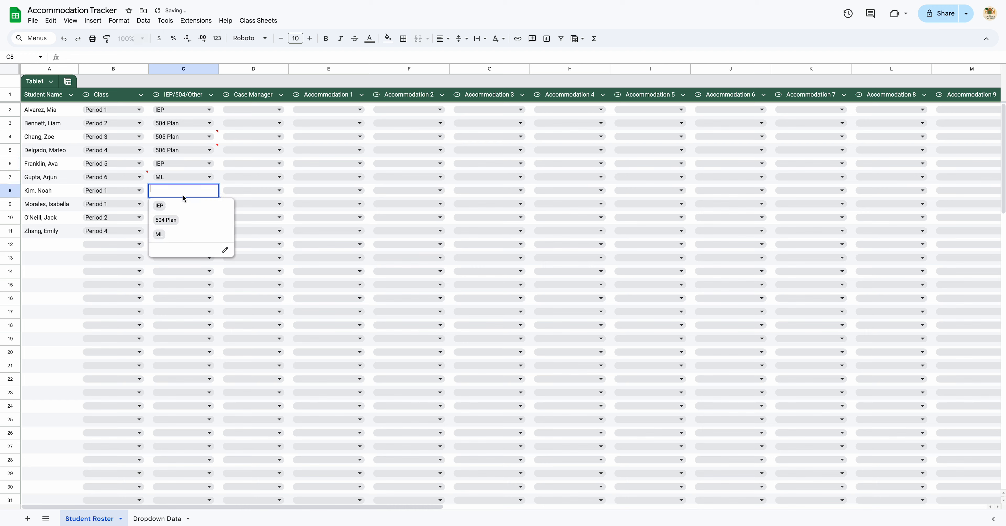
pyautogui.click(187, 235)
pyautogui.click(171, 203)
pyautogui.click(179, 233)
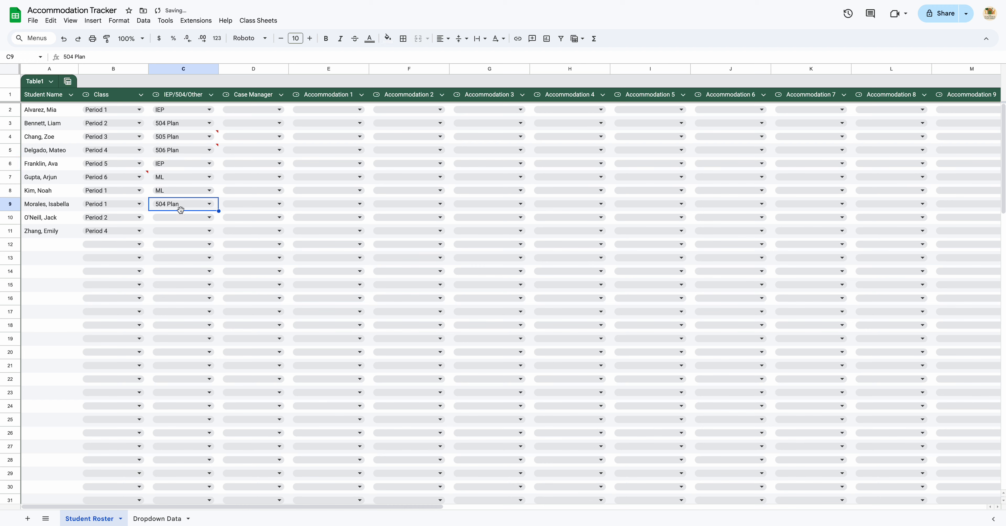
pyautogui.click(182, 217)
pyautogui.click(182, 233)
pyautogui.click(183, 234)
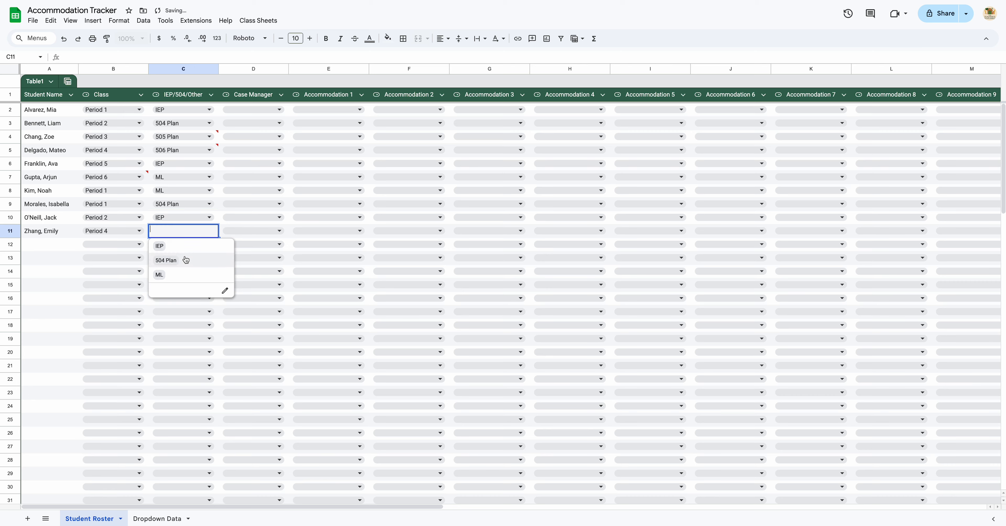
pyautogui.click(187, 261)
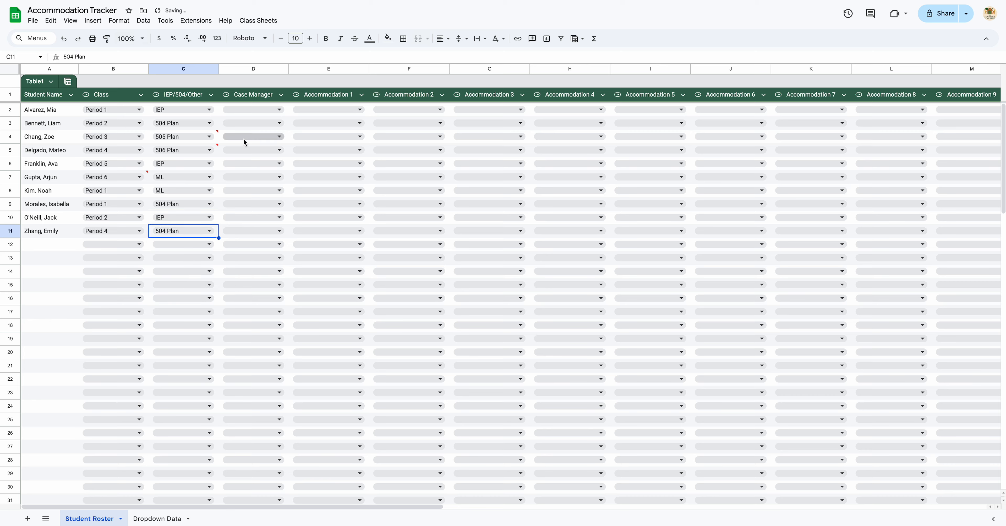
# Pick the first case manager for the first student and fill it down through row 11.
pyautogui.click(278, 110)
pyautogui.click(276, 124)
pyautogui.moveTo(289, 117); pyautogui.dragTo(290, 232)
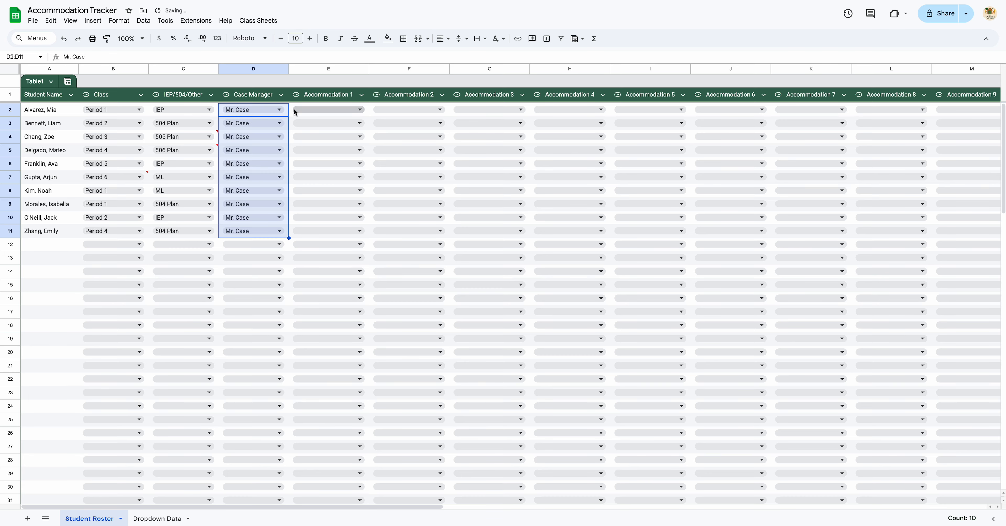
# Set Accommodation 1 to Provide Teacher Notes in rows 2, 4 and 8, and Accommodation 2 to Small Group for the first student.
pyautogui.click(328, 114)
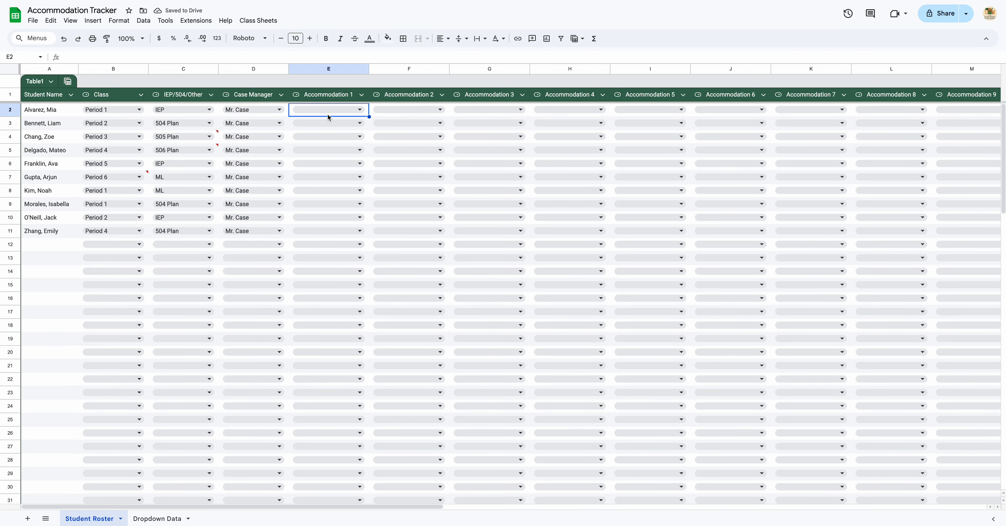
pyautogui.click(346, 112)
pyautogui.click(340, 125)
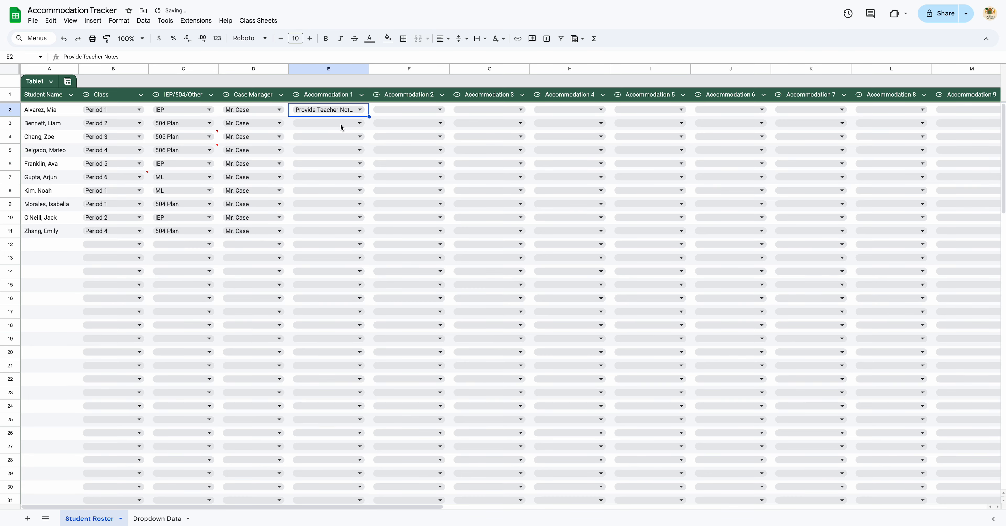
pyautogui.click(398, 112)
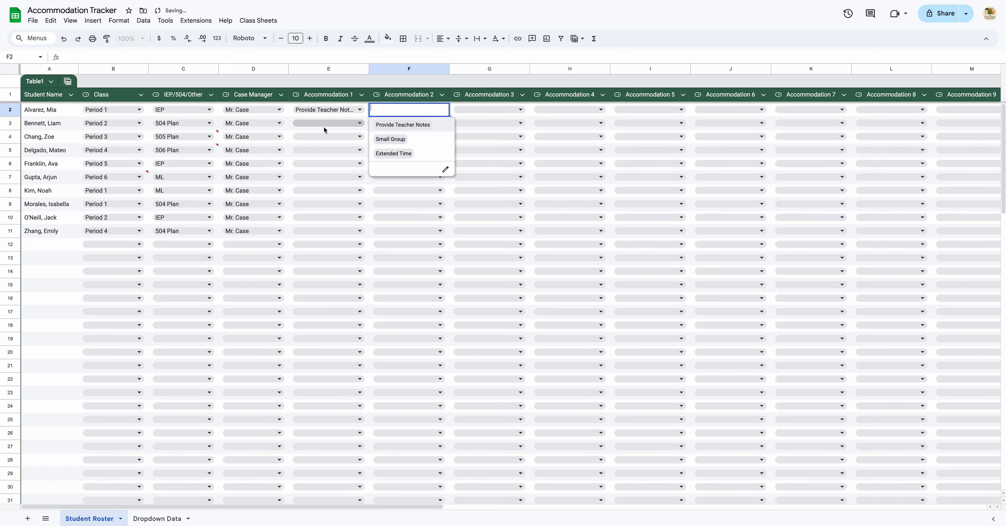
pyautogui.click(326, 138)
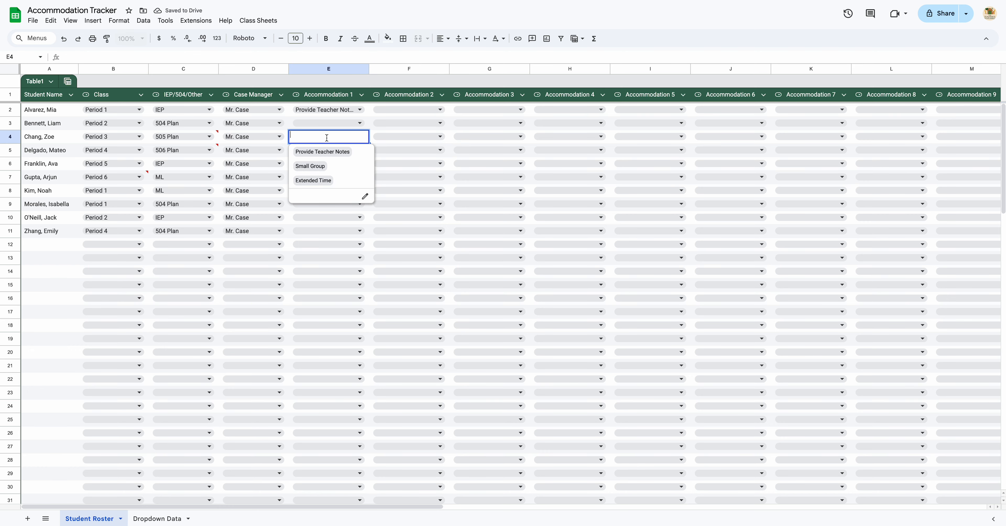
pyautogui.click(332, 156)
pyautogui.click(329, 192)
pyautogui.click(337, 207)
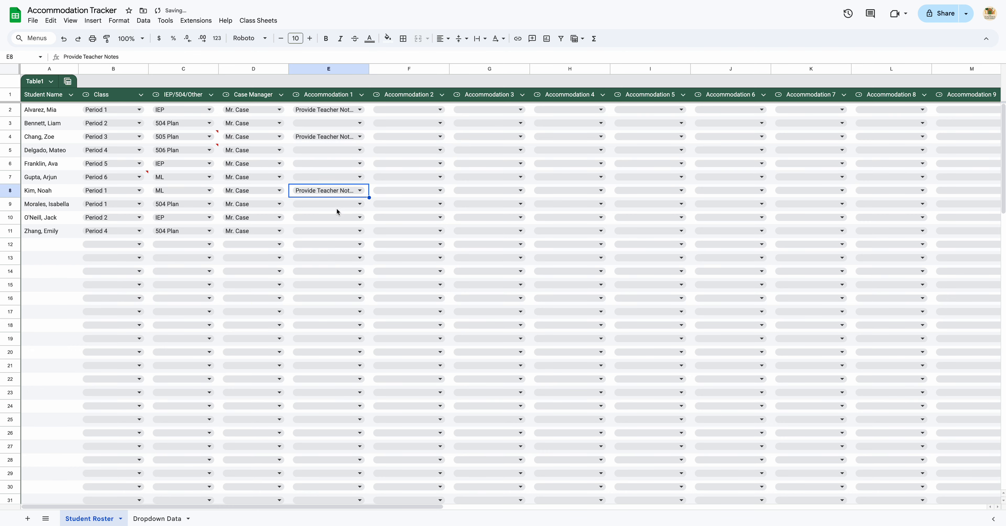
pyautogui.click(419, 113)
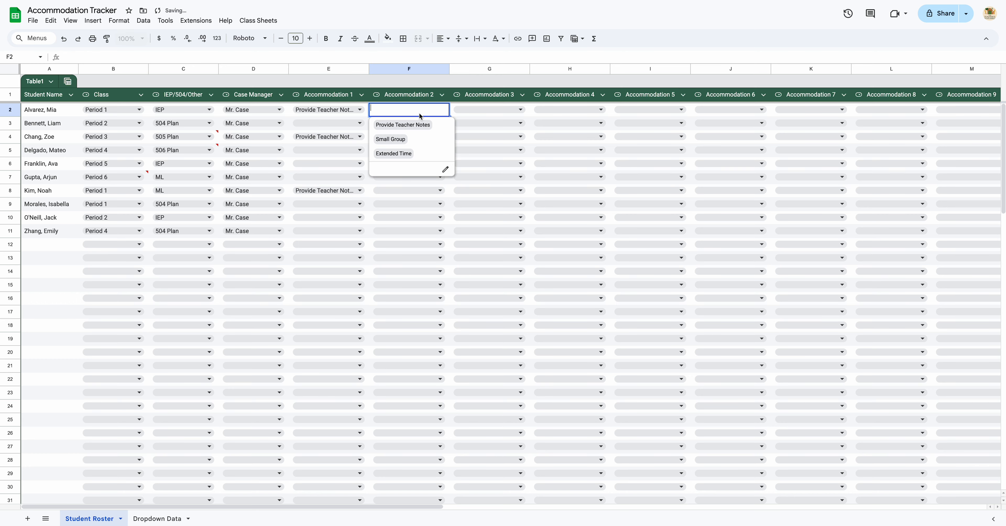
pyautogui.click(418, 140)
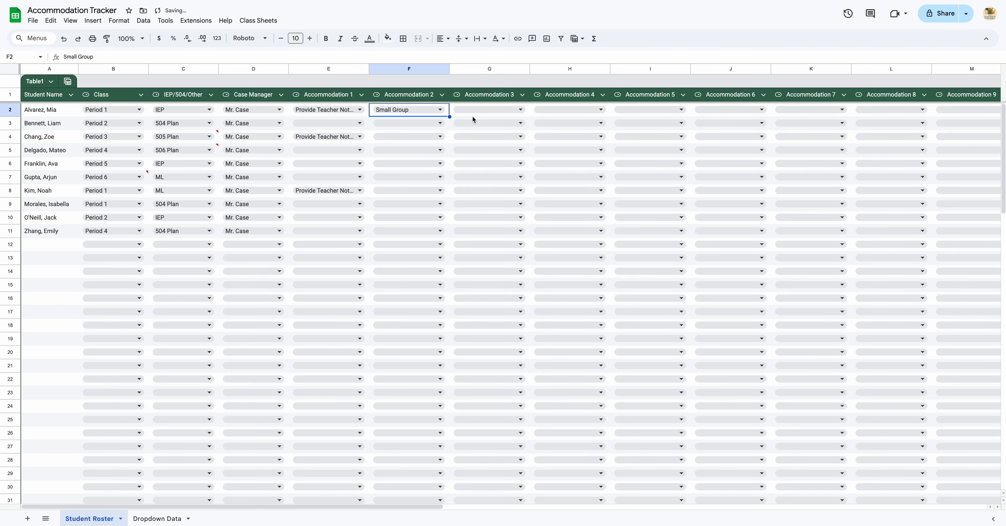
# Set Accommodation 3 to Extended Time for the first student, and Accommodation 1 to Small Group in row 3 and Extended Time in row 5.
pyautogui.click(506, 112)
pyautogui.click(505, 153)
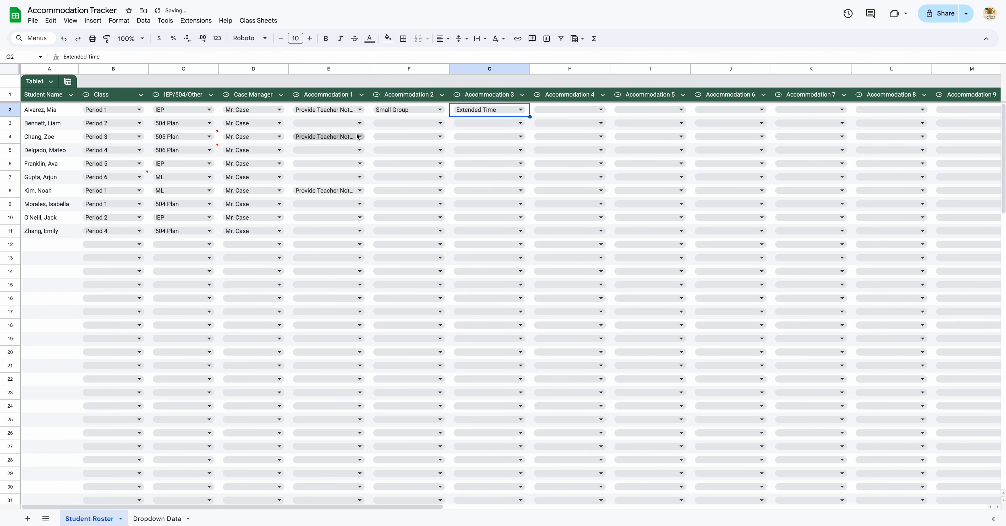
pyautogui.click(342, 126)
pyautogui.click(335, 154)
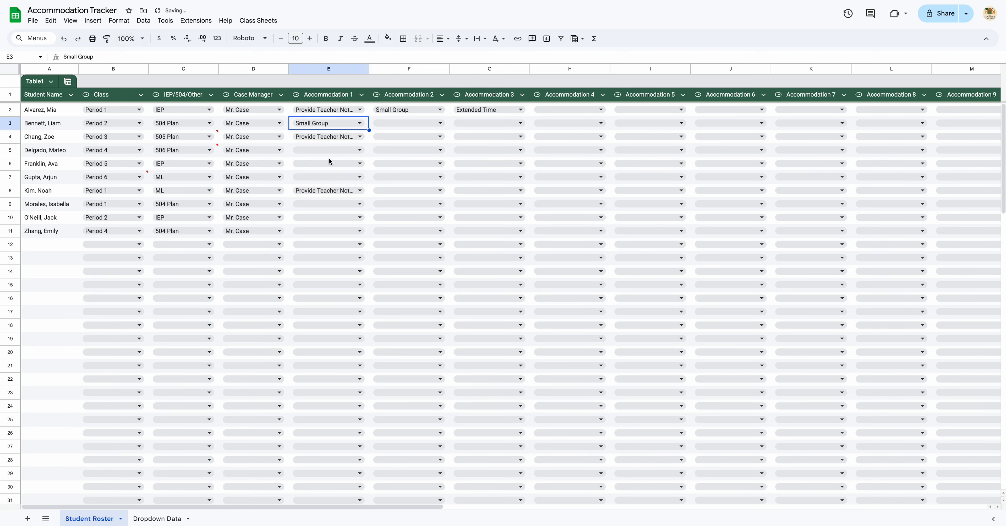
pyautogui.click(321, 149)
pyautogui.click(324, 192)
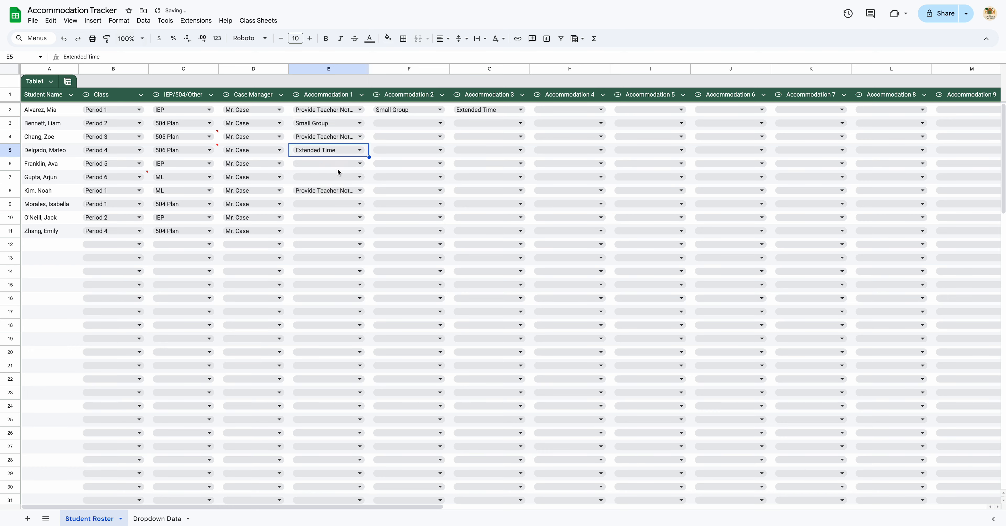
# Fill rows 6 and 7: Accommodation 1 Extended Time and Provide Teacher Notes, Accommodation 2 Small Group for both.
pyautogui.click(351, 167)
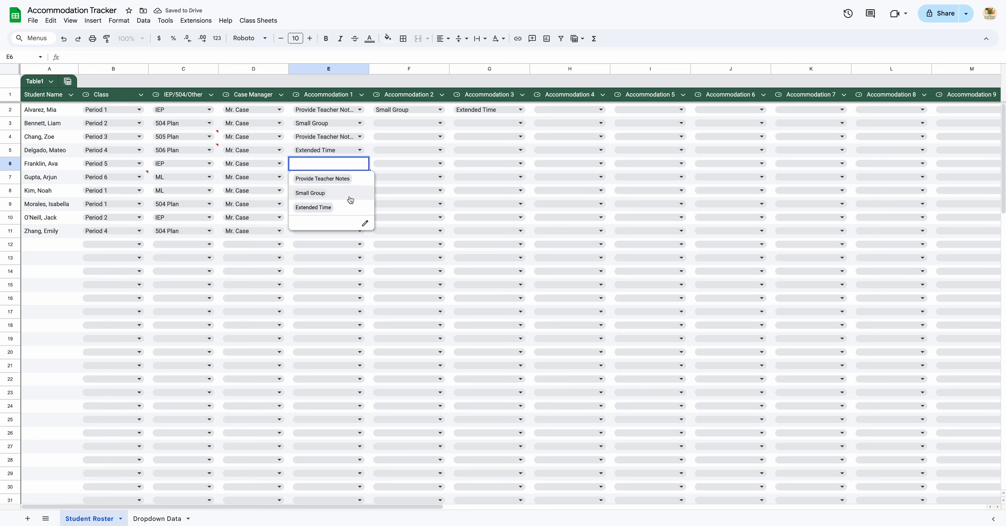
pyautogui.click(351, 207)
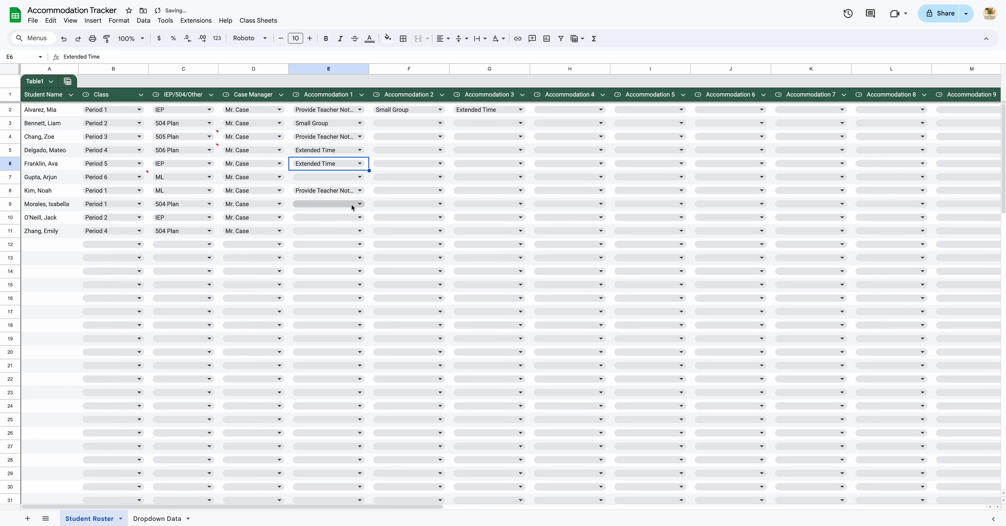
pyautogui.click(395, 167)
pyautogui.click(394, 191)
pyautogui.click(331, 179)
pyautogui.click(328, 191)
pyautogui.click(408, 180)
pyautogui.click(410, 207)
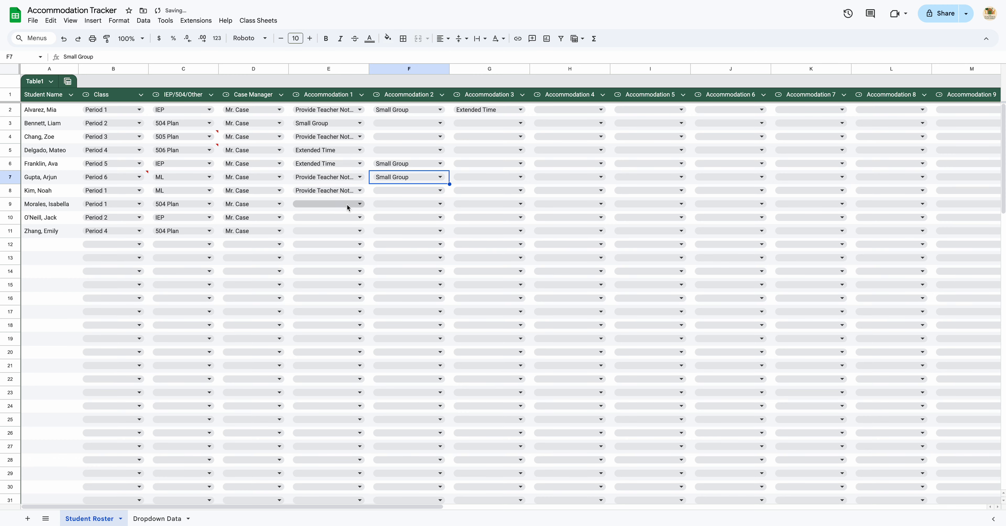
# Fill rows 9 and 10: Accommodation 1 Extended Time and Small Group, Accommodation 2 Small Group and Extended Time.
pyautogui.click(346, 204)
pyautogui.click(361, 244)
pyautogui.click(398, 209)
pyautogui.click(402, 233)
pyautogui.click(326, 219)
pyautogui.click(335, 247)
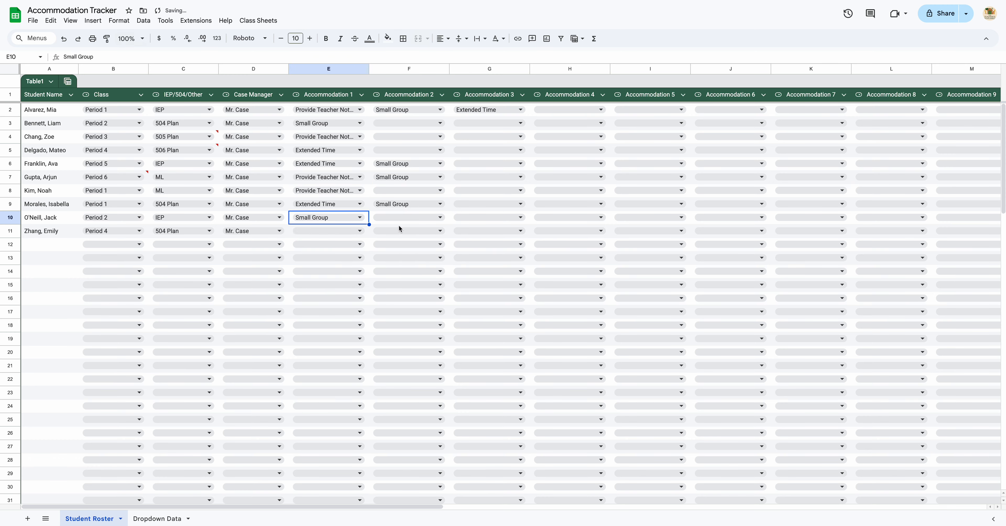
pyautogui.click(406, 218)
pyautogui.click(395, 262)
# Set the last student's Accommodations 1 to 3 to Small Group, Provide Teacher Notes and Extended Time.
pyautogui.click(333, 233)
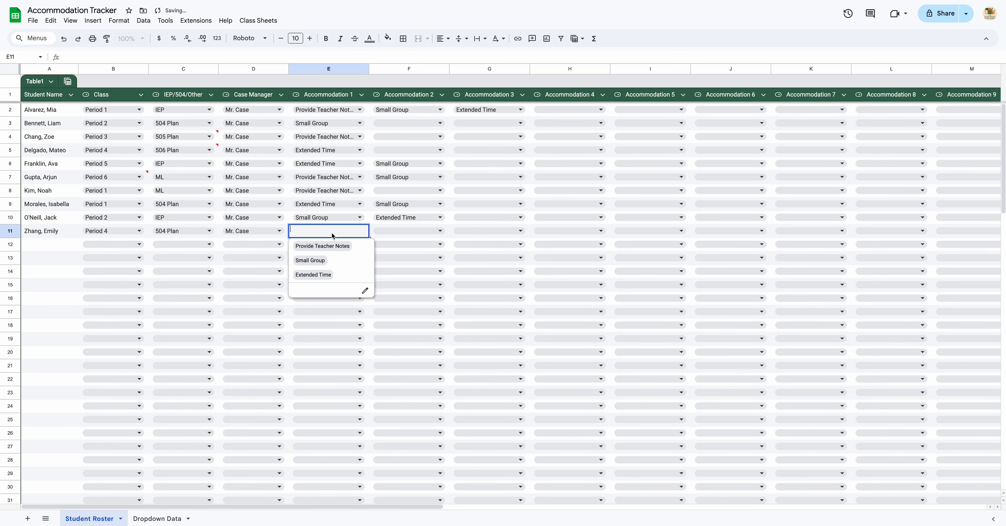
pyautogui.click(336, 261)
pyautogui.click(405, 235)
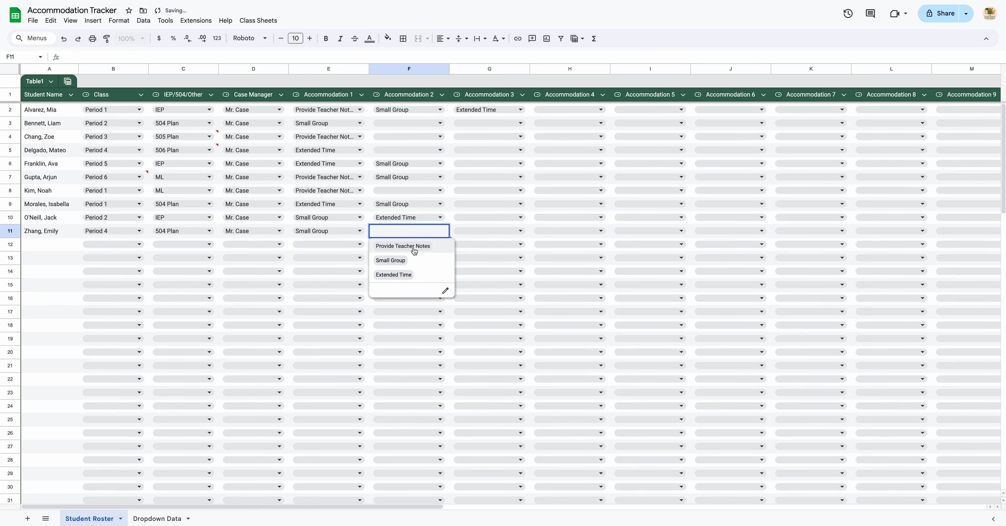
pyautogui.click(410, 246)
pyautogui.click(464, 233)
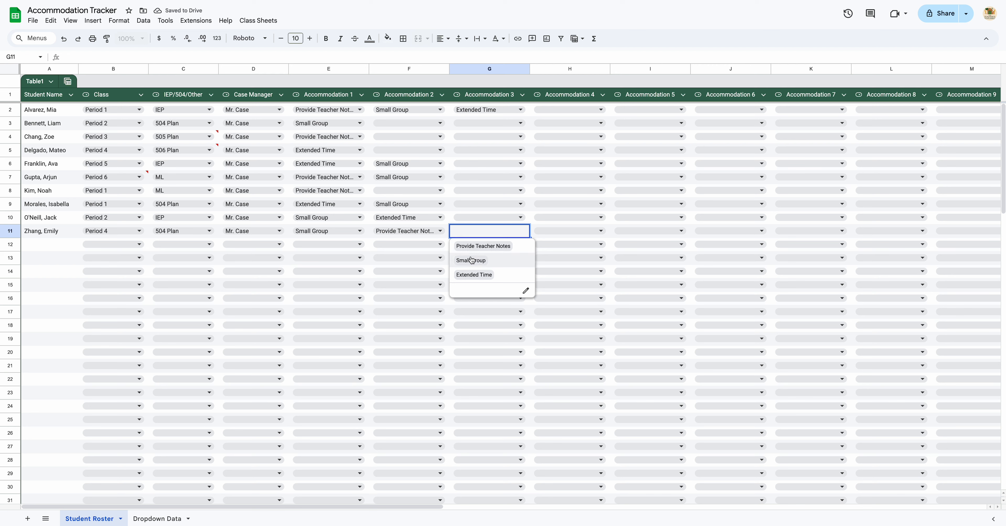
pyautogui.click(485, 275)
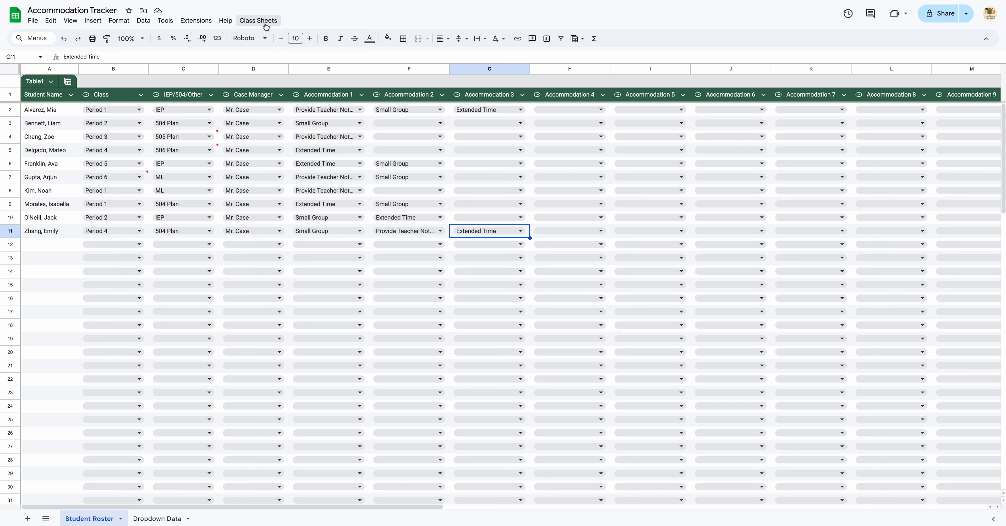
# Open the Apps Script editor and view the Class Sheets.gs script file.
pyautogui.click(195, 20)
pyautogui.click(214, 66)
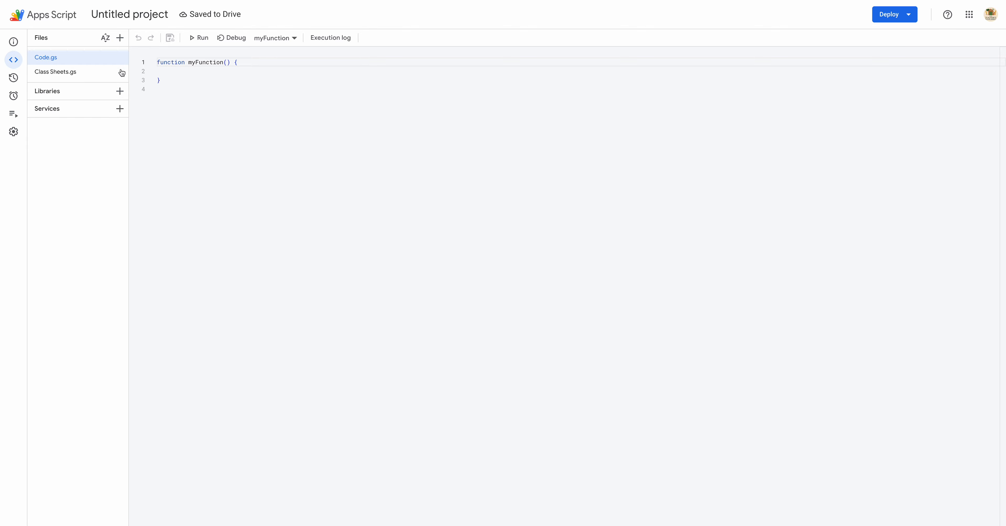
pyautogui.click(69, 72)
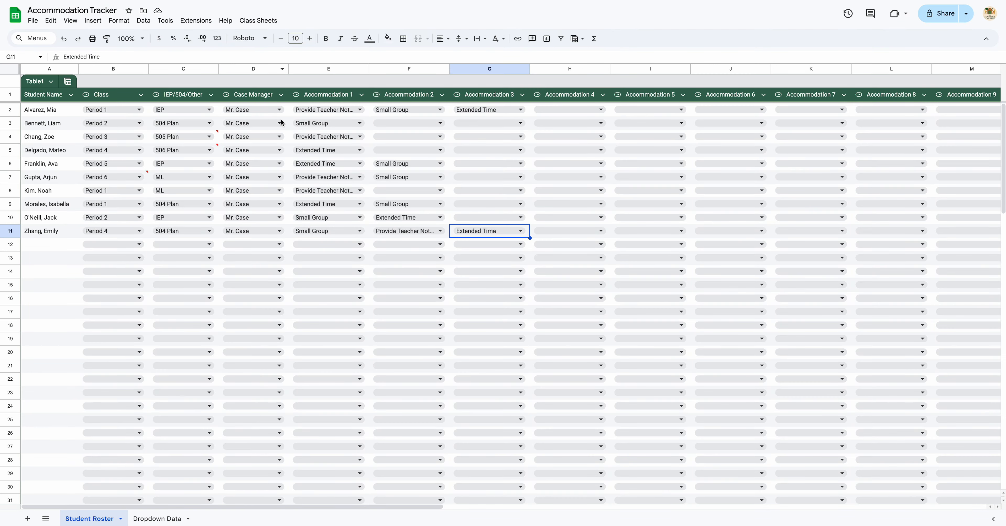
# Run the Generate Class Sheets command from the custom Class Sheets menu and acknowledge the completion message.
pyautogui.click(258, 20)
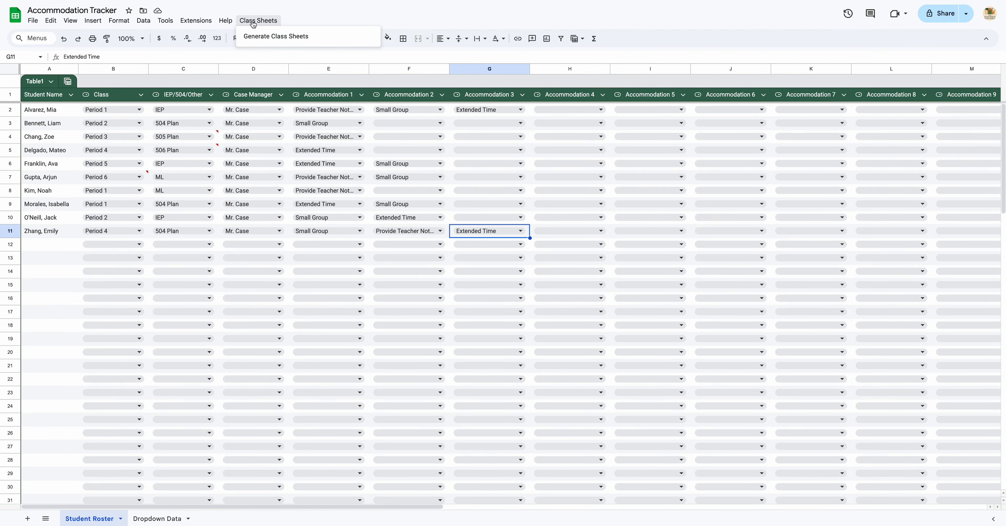
pyautogui.click(270, 39)
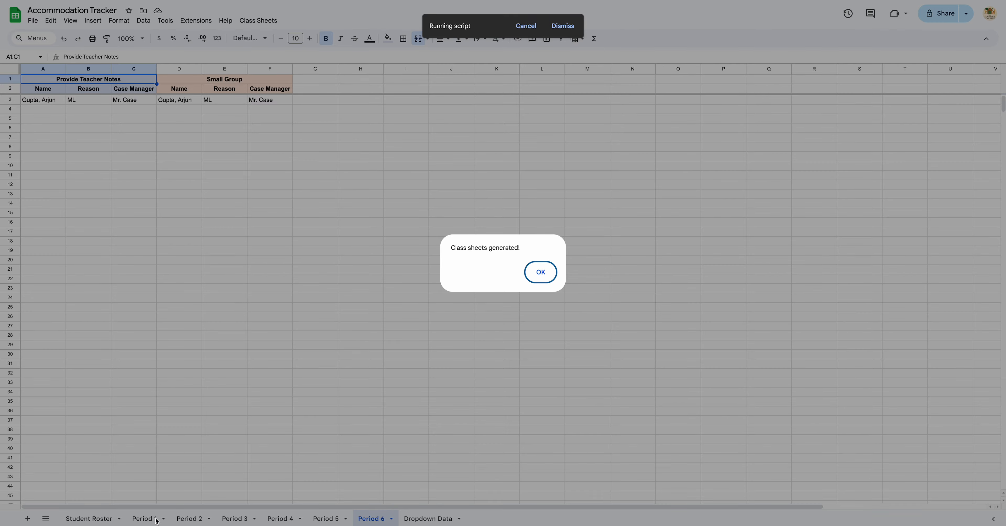
pyautogui.click(543, 274)
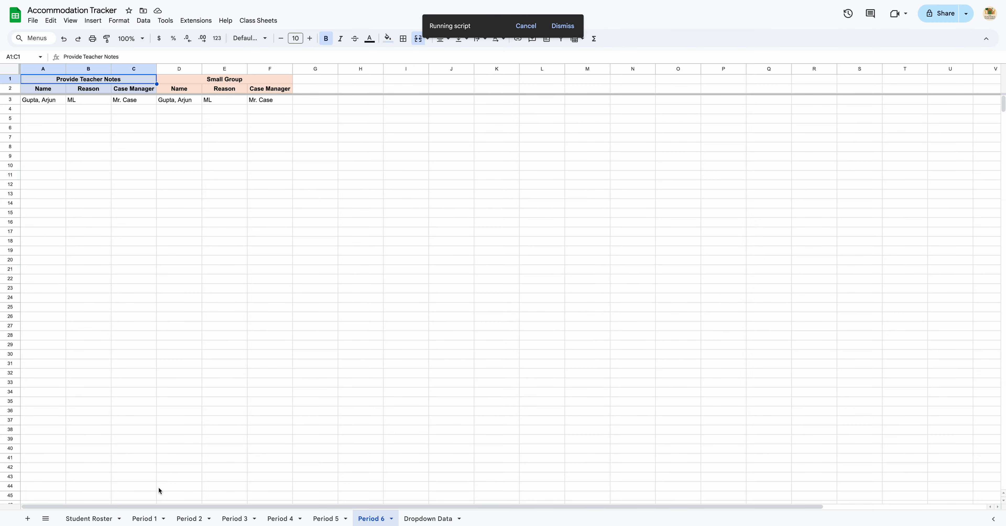
# Browse the generated Period 1 to Period 6 sheets to review each class's accommodation lists.
pyautogui.click(148, 519)
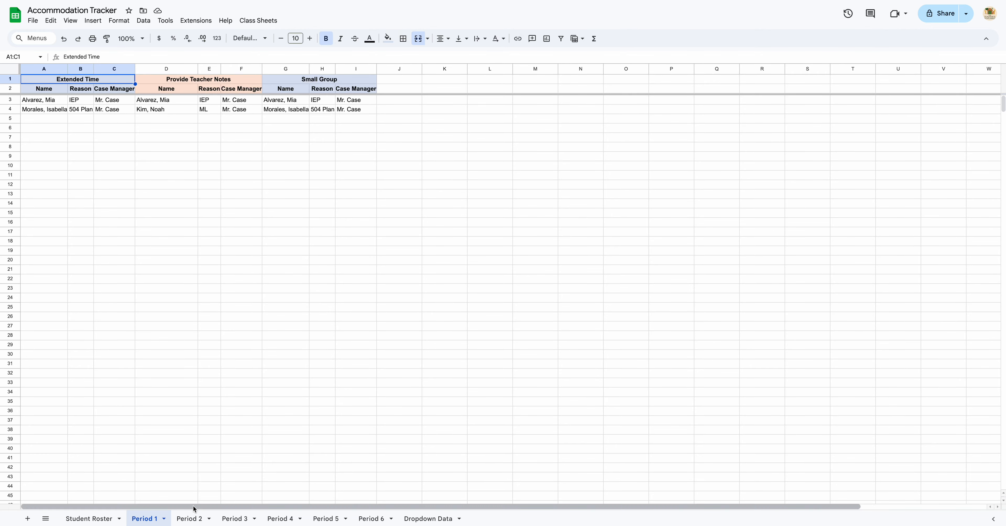
pyautogui.click(198, 520)
pyautogui.click(236, 520)
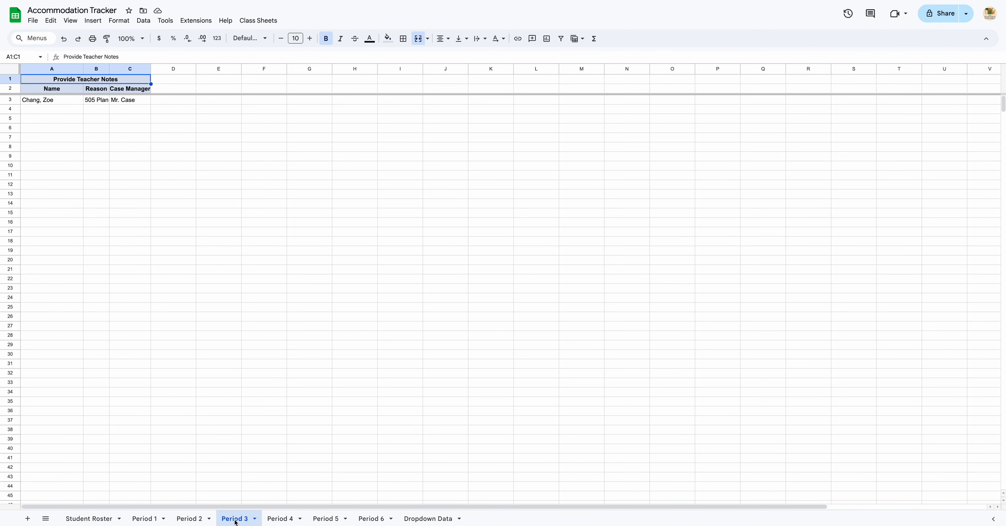
pyautogui.click(292, 522)
pyautogui.click(330, 522)
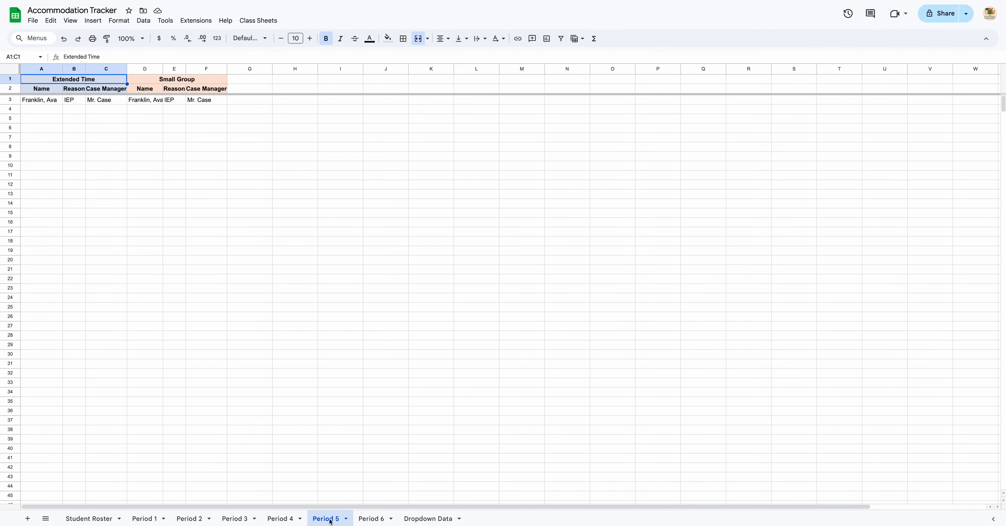
pyautogui.click(375, 522)
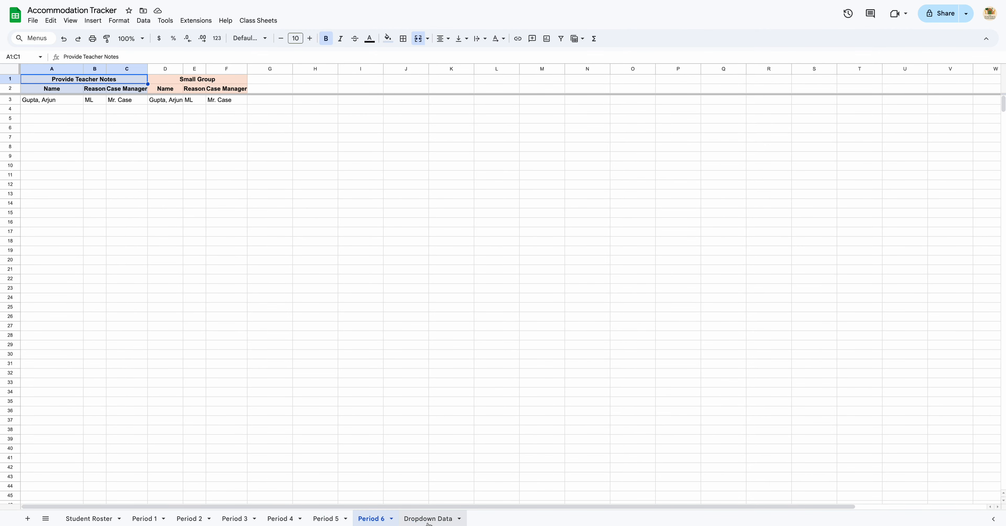